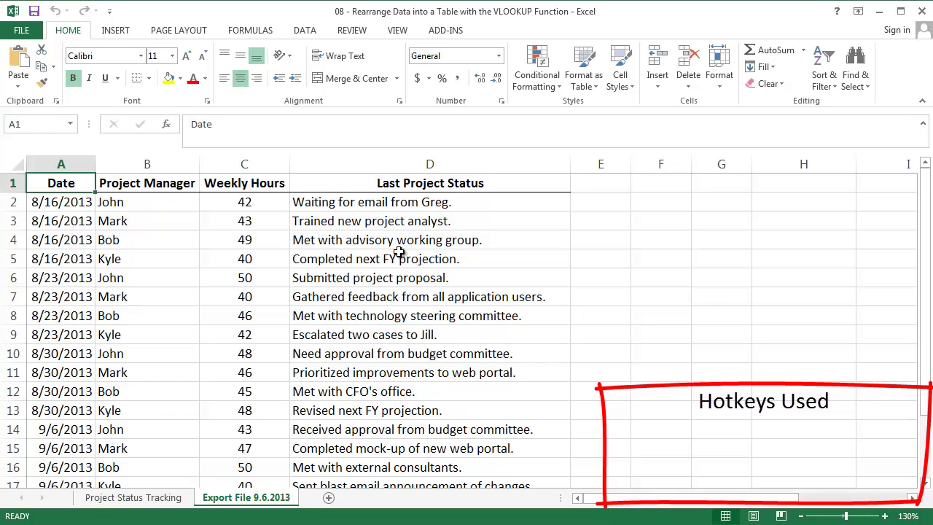
Step: Clear all the status entries in B4:E7 of the Project Status Tracking sheet
key("ctrl+Page_Up")
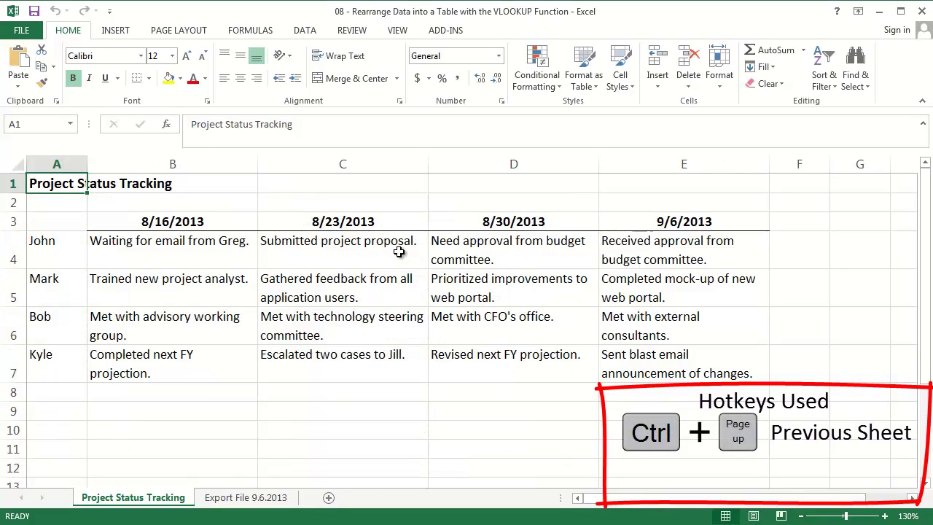
key("Down")
key("Down")
key("Down")
key("Right")
key("ctrl+shift+Down")
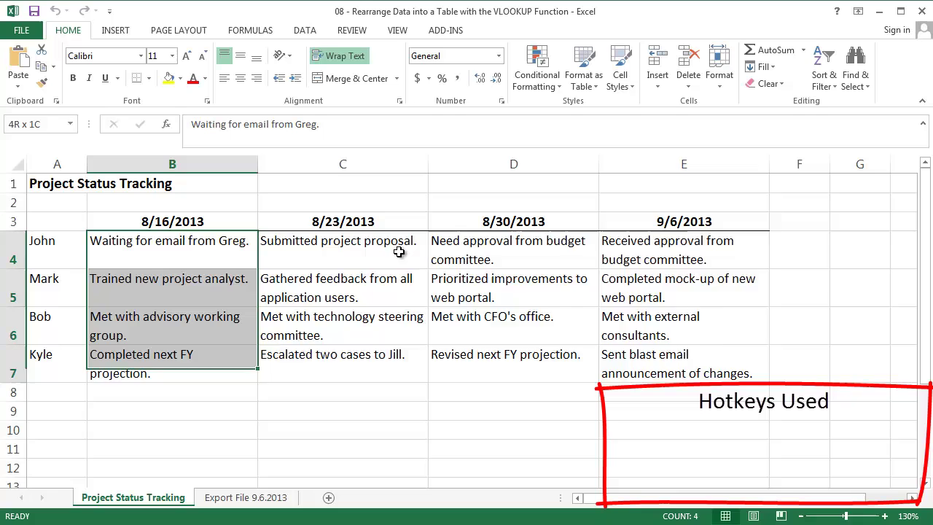
key("ctrl+shift+Right")
key("Delete")
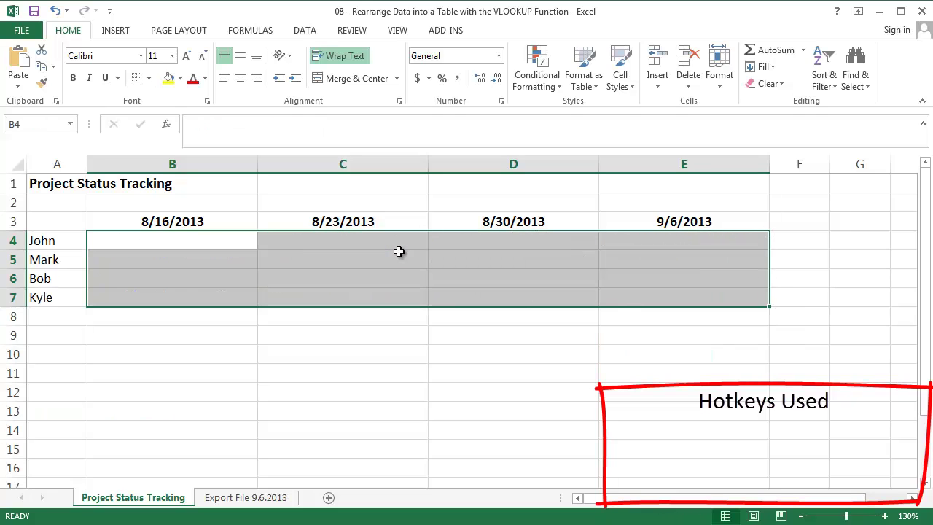
key("Up")
key("Down")
type("=VLOOK")
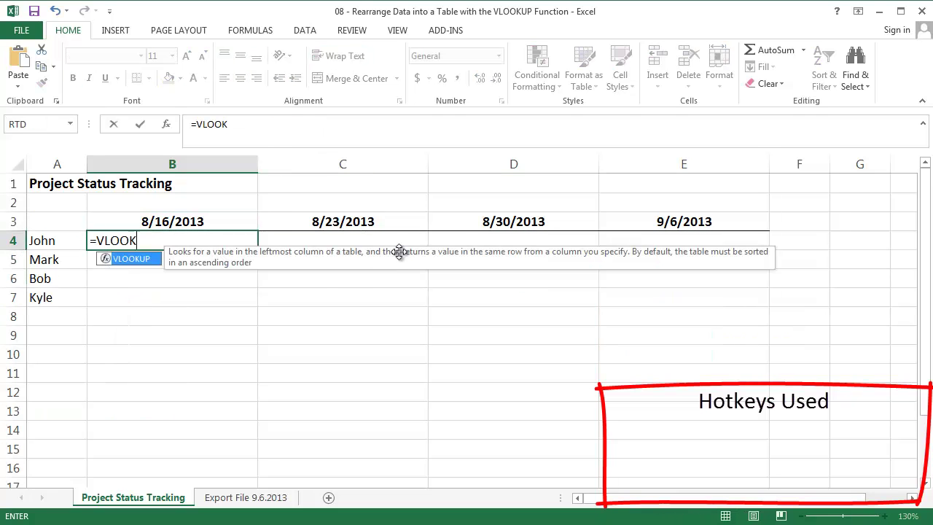
type("UP(")
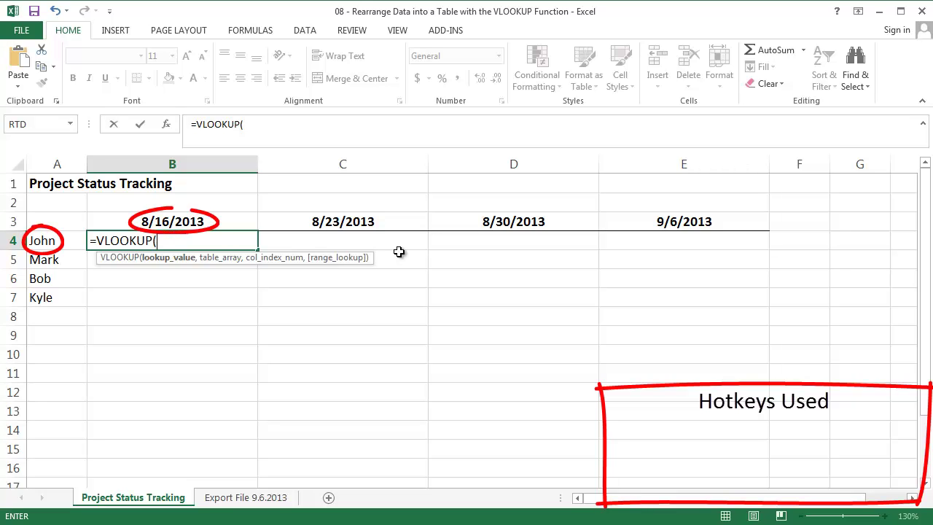
key("Left")
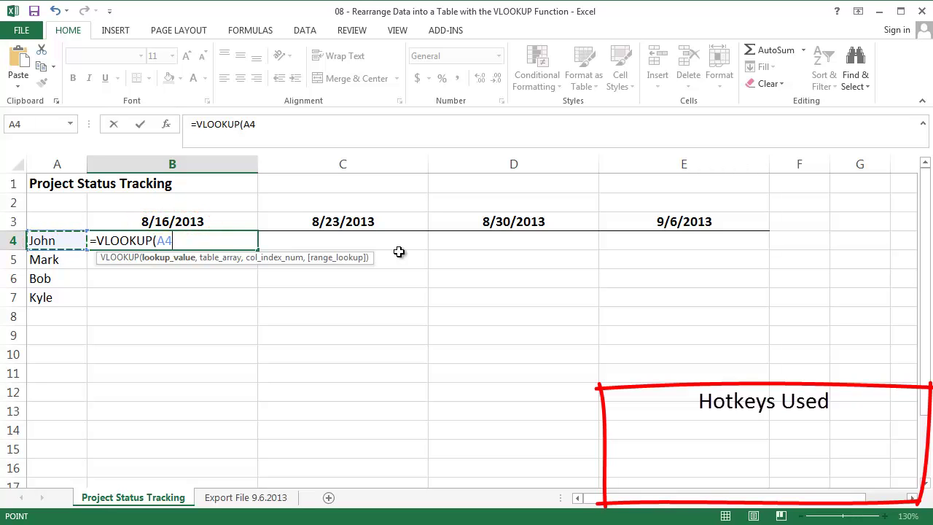
type(",")
key("ctrl+Page_Down")
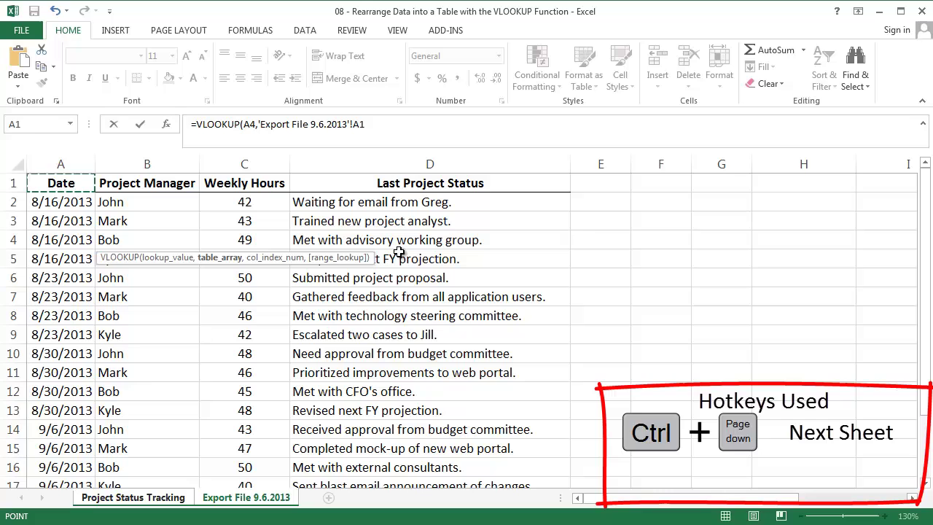
key("Right")
key("Down")
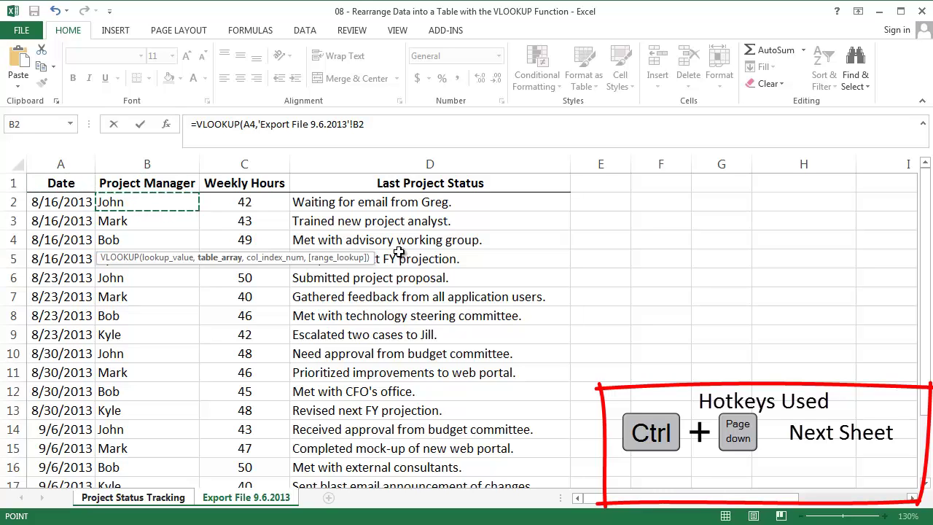
key("Down")
key("Down")
key("Down")
key("Down")
key("Down")
key("Down")
key("Down")
key("Down")
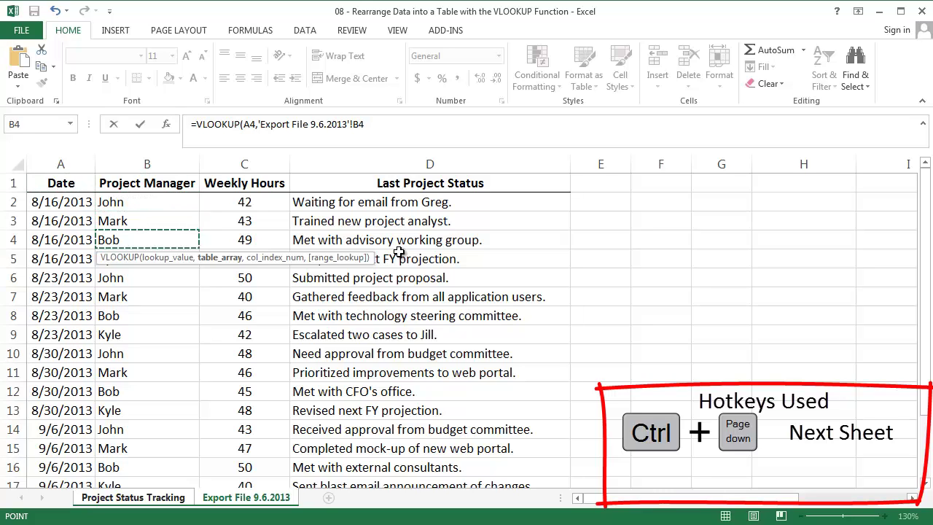
key("Down")
key("Down")
key("Down")
key("Down")
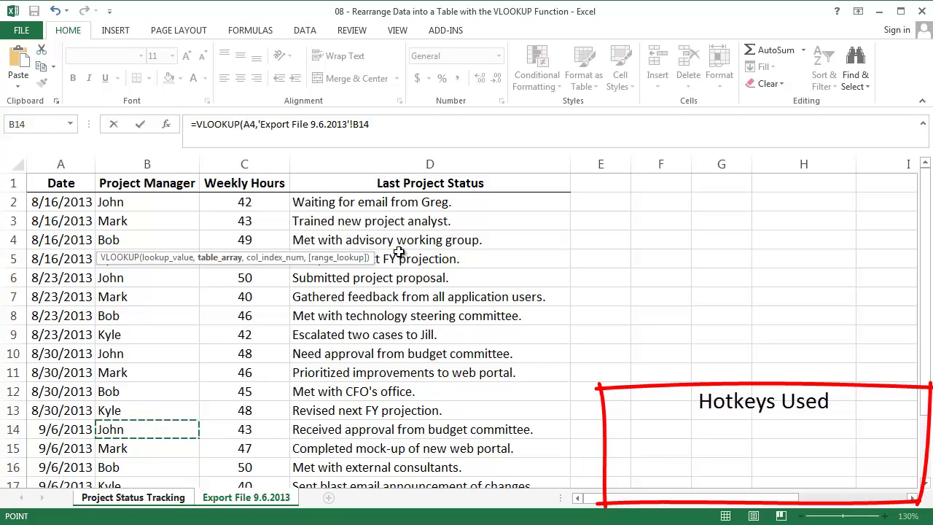
key("ctrl+Page_Up")
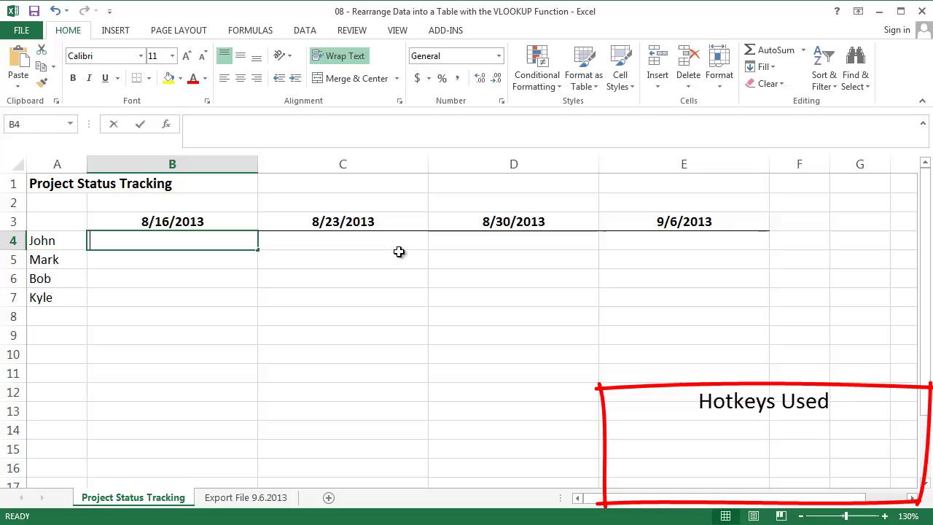
Step: Combine the date header and the manager name in cell B4 with the formula =B3&A4
type("=")
key("Up")
type("&")
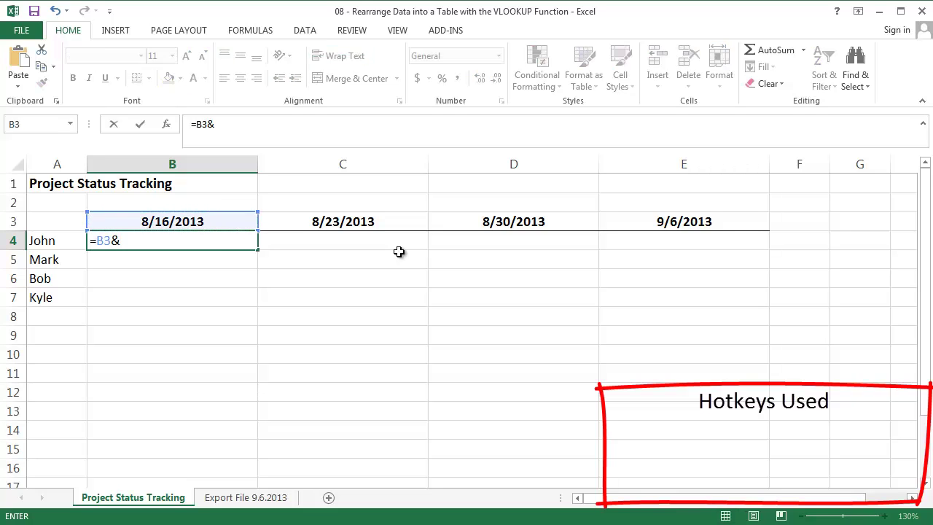
key("Left")
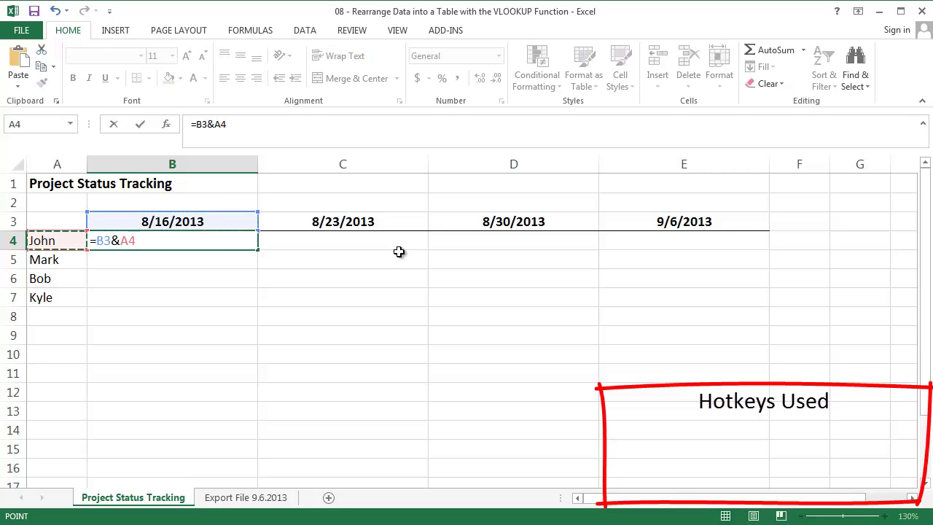
key("Return")
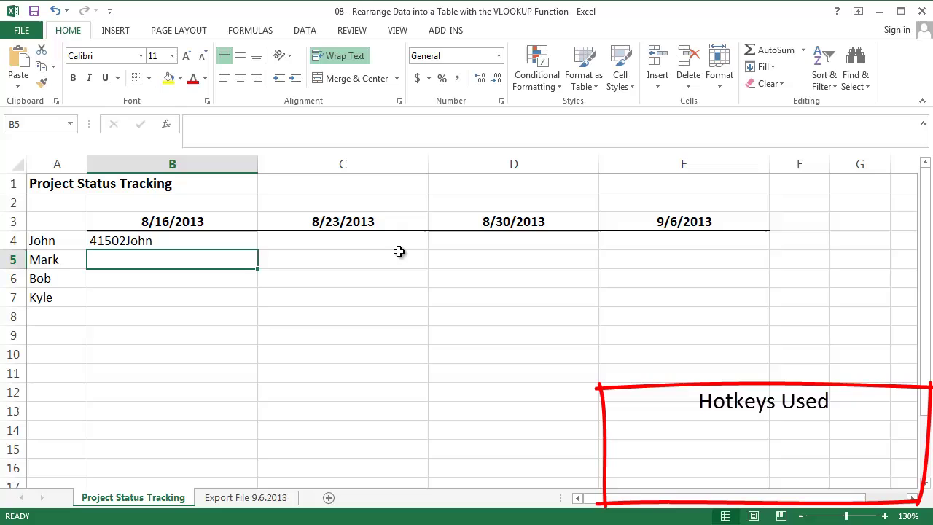
key("Up")
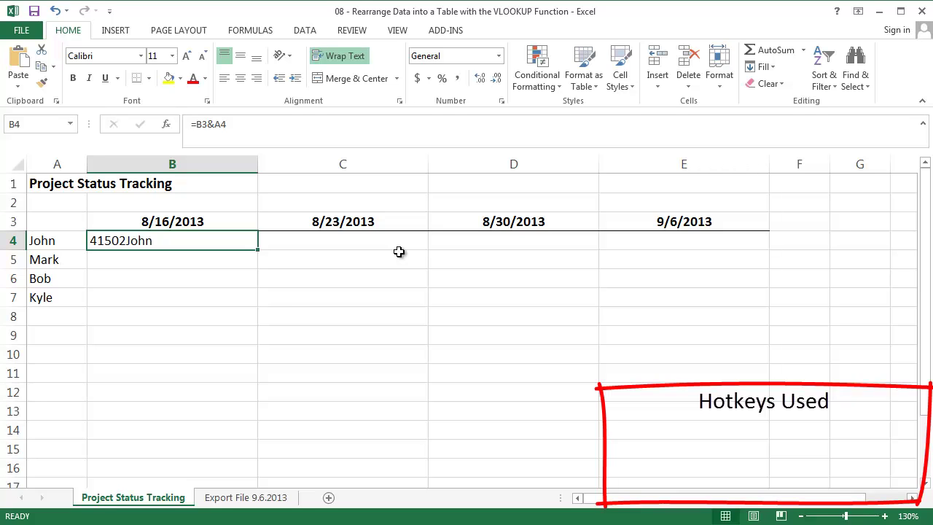
Step: Insert a new column before Date on the Export File 9.6.2013 sheet and head it Unique ID
key("ctrl+Page_Down")
key("alt")
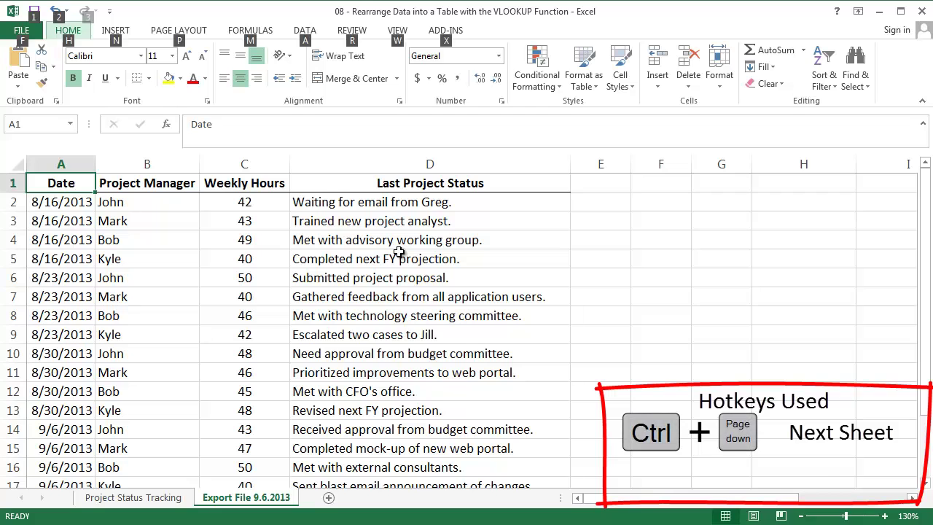
type("ic")
type("Unique ID")
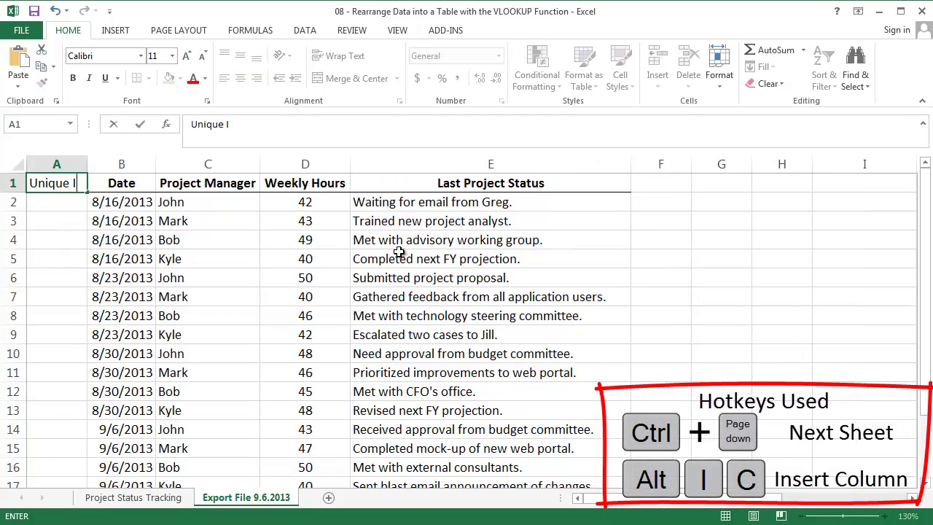
key("Return")
Step: Copy only the formatting of the Date header onto the Unique ID header
key("Up")
key("Right")
key("ctrl+c")
key("Left")
key("alt+e")
key("s")
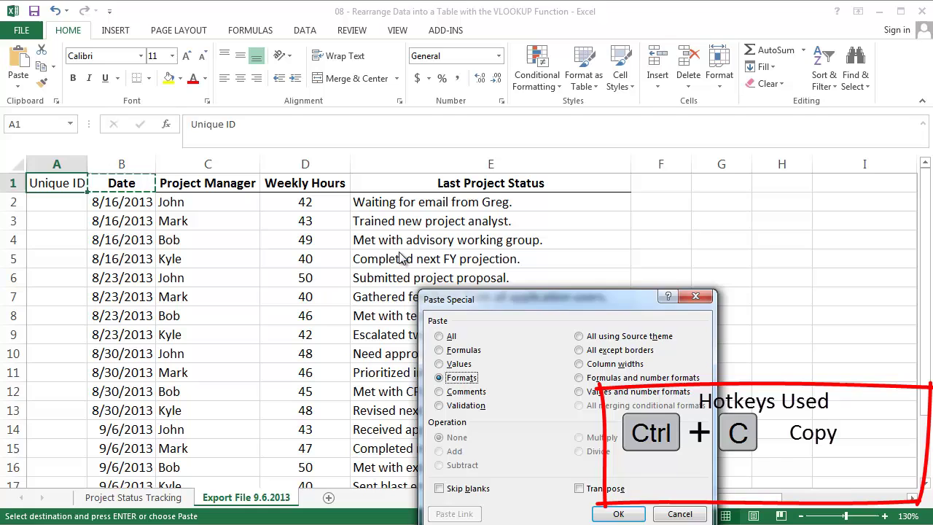
key("t")
key("Return")
Step: Enter =B2&C2 in A2 to join date and project manager, and autofit column A to its contents
key("Down")
type("=")
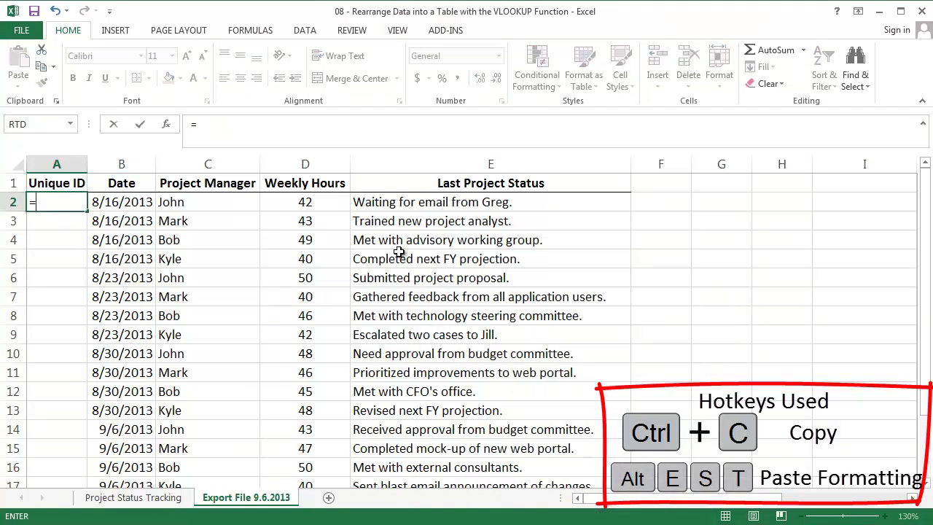
key("Right")
type("&")
key("Right")
key("Right")
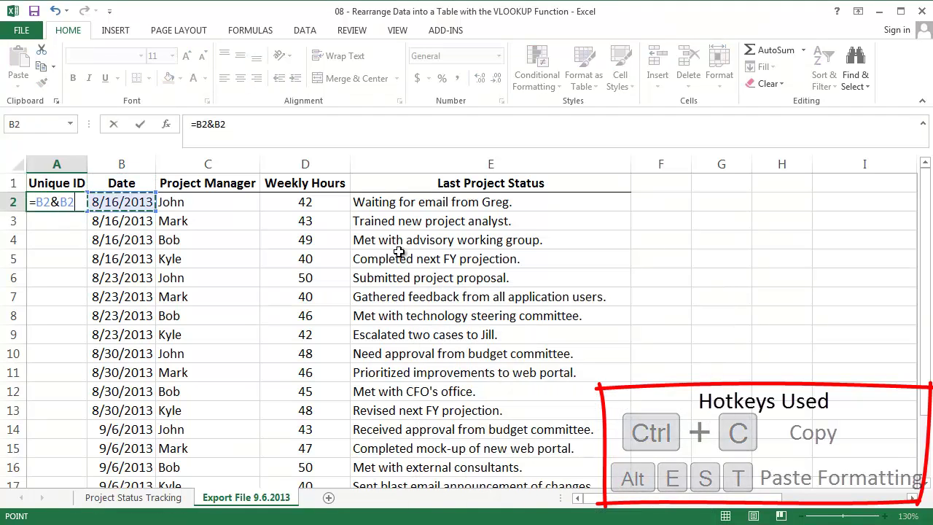
key("Return")
double_click(87, 164)
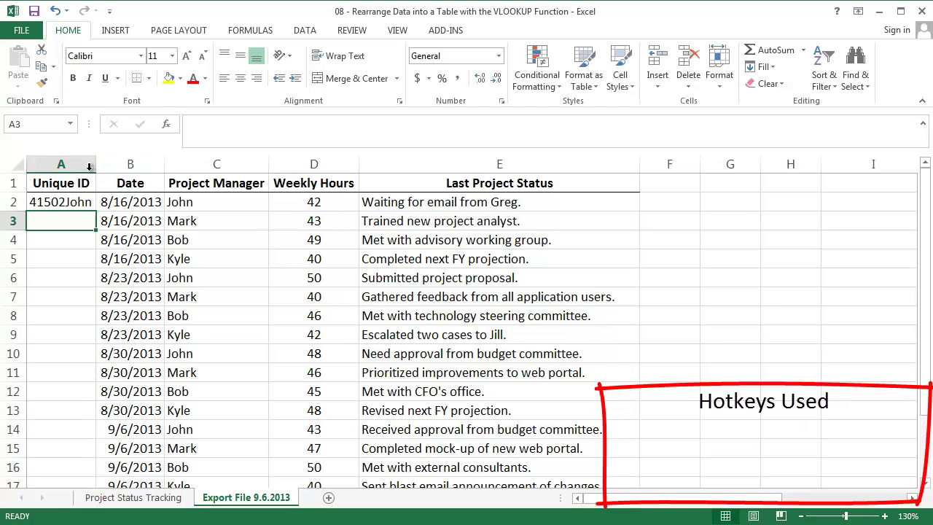
Step: Fill the Unique ID formula from A2 down to A17, the last data row
key("Right")
key("ctrl+Down")
key("Left")
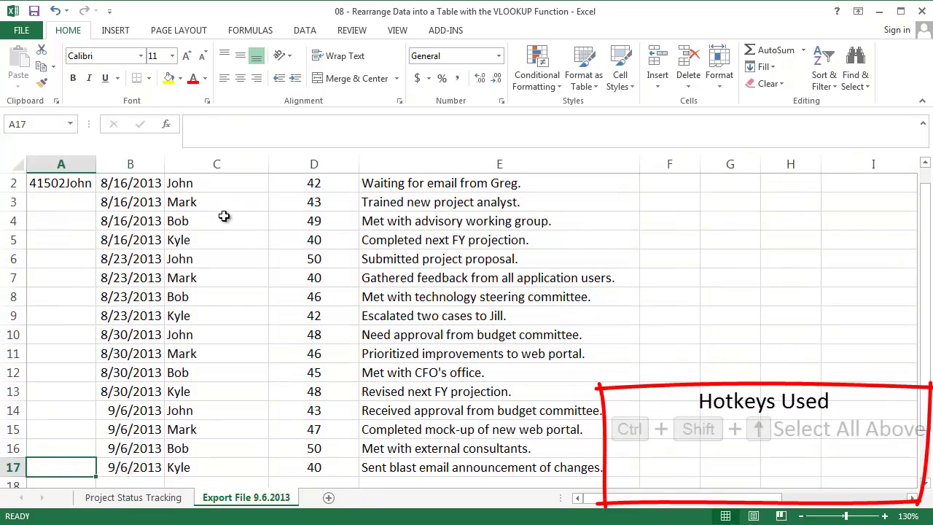
key("ctrl+shift+Up")
key("ctrl+d")
key("ctrl+Up")
key("Down")
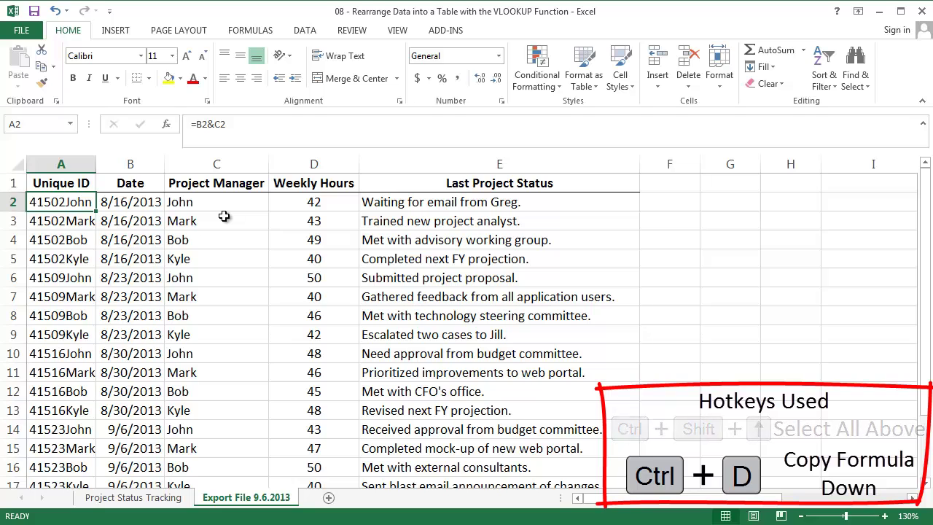
Step: Start a VLOOKUP in B4 of Project Status Tracking with B$3&$A4 as the lookup value
key("ctrl+Page_Up")
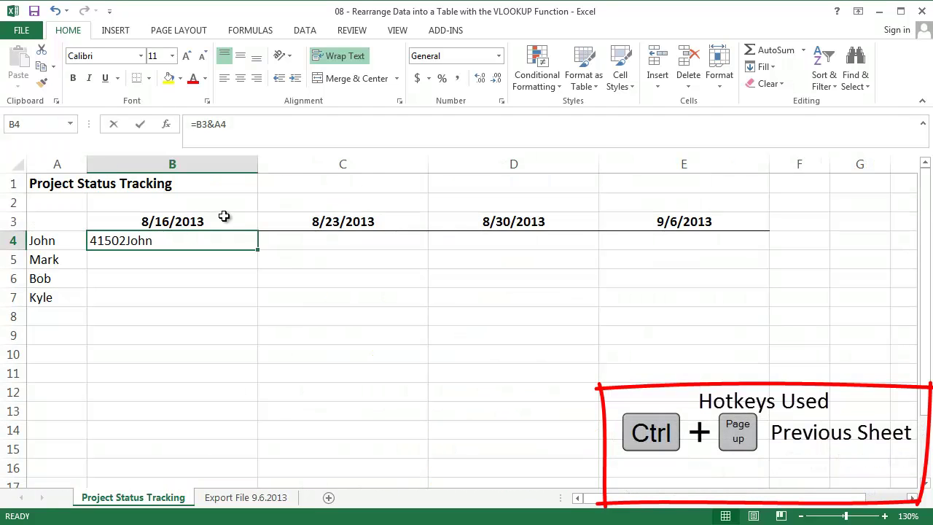
type("=VLOOK")
key("Tab")
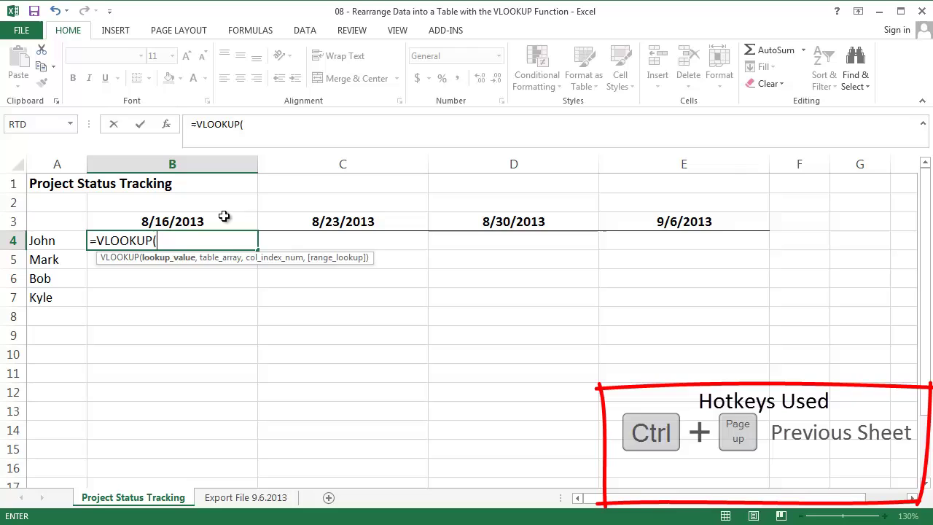
left_click(224, 216)
key("F4")
key("F4")
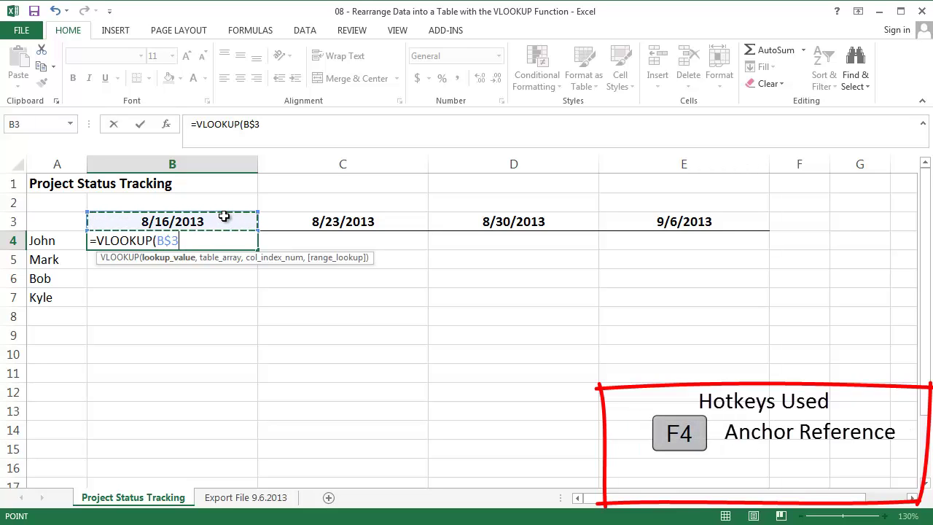
type("&")
key("Left")
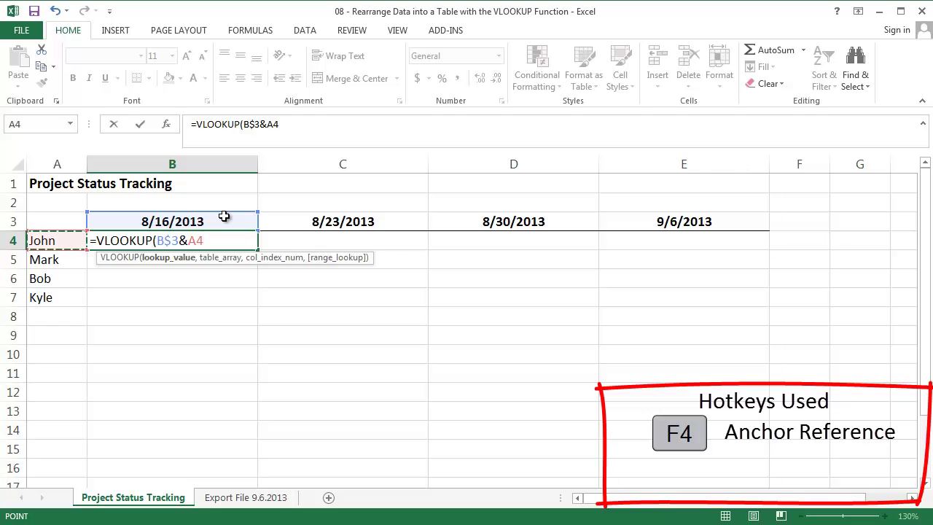
key("F4")
key("F4")
key("F4")
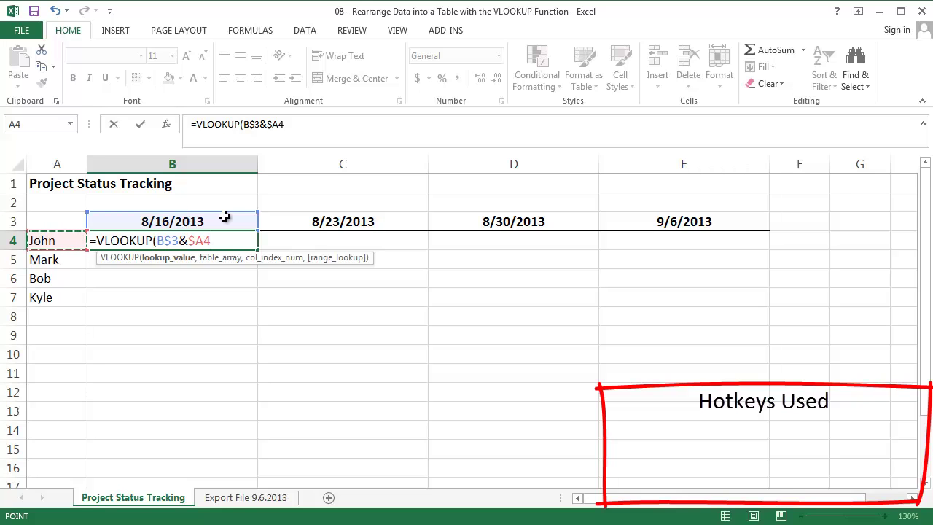
Step: Set the VLOOKUP table array to the absolute range $A$1:$E$17 on the Export File 9.6.2013 sheet
type(",")
key("ctrl+Page_Down")
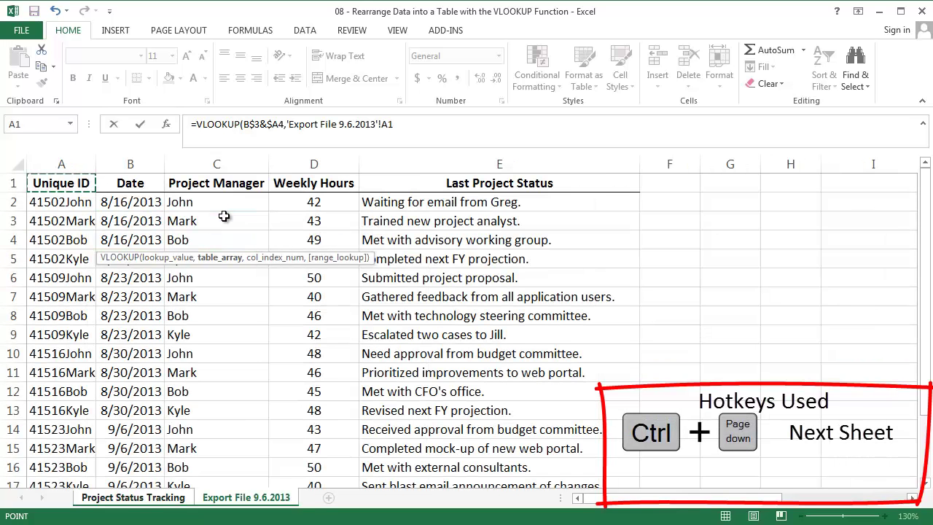
key("ctrl+shift+Down")
key("ctrl+shift+Right")
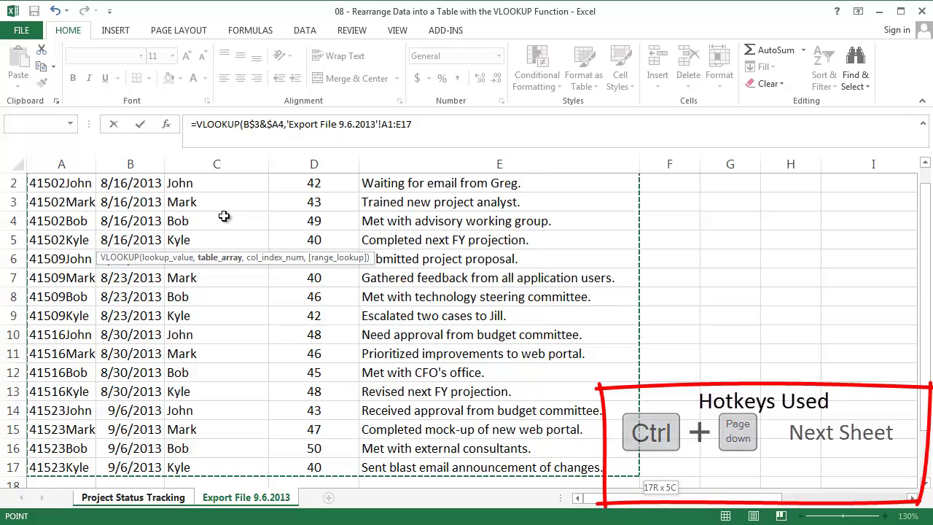
key("F4")
type(",")
Step: Complete the VLOOKUP with column index 5 and range lookup 0 for an exact match
scroll(227, 218, "up", 1)
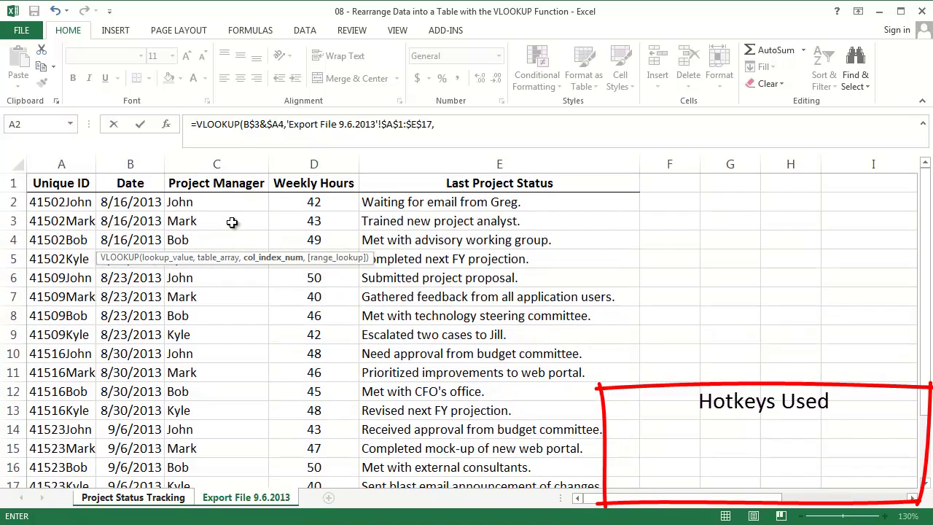
left_click(449, 144)
type("5")
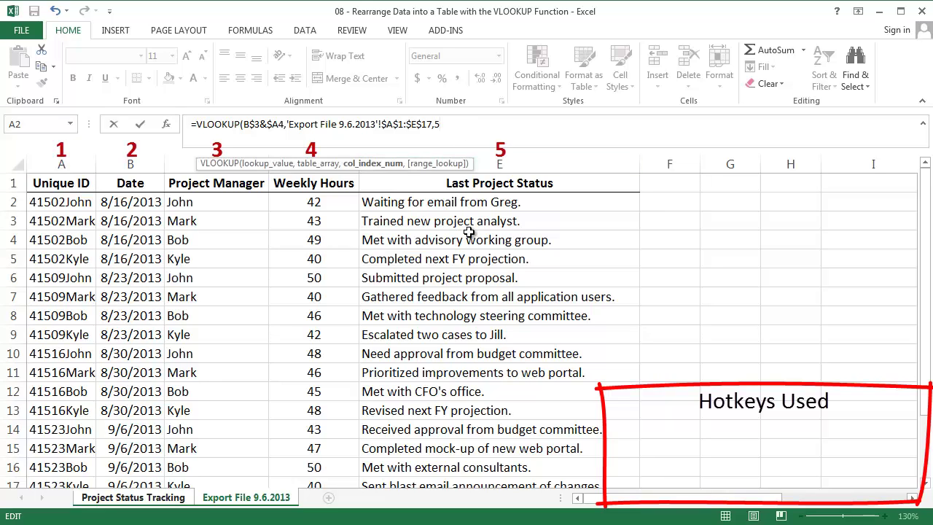
type(",0")
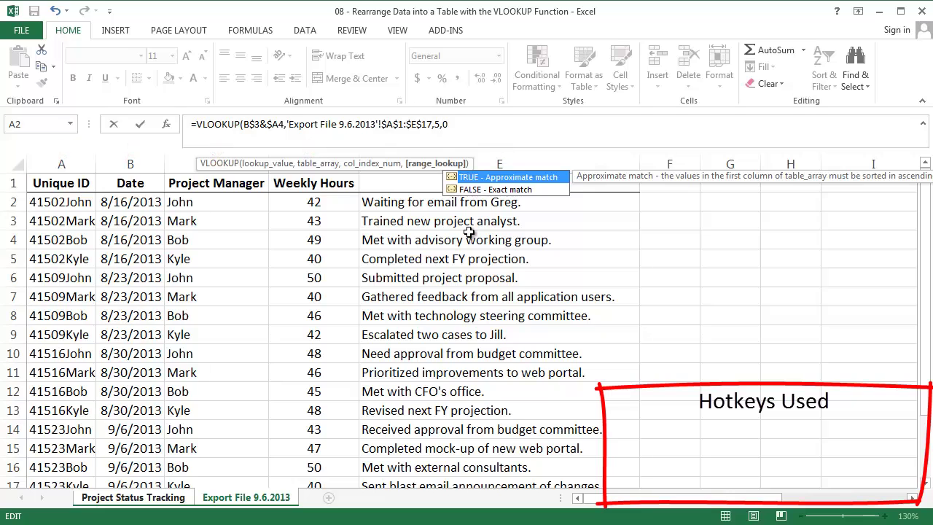
type(")")
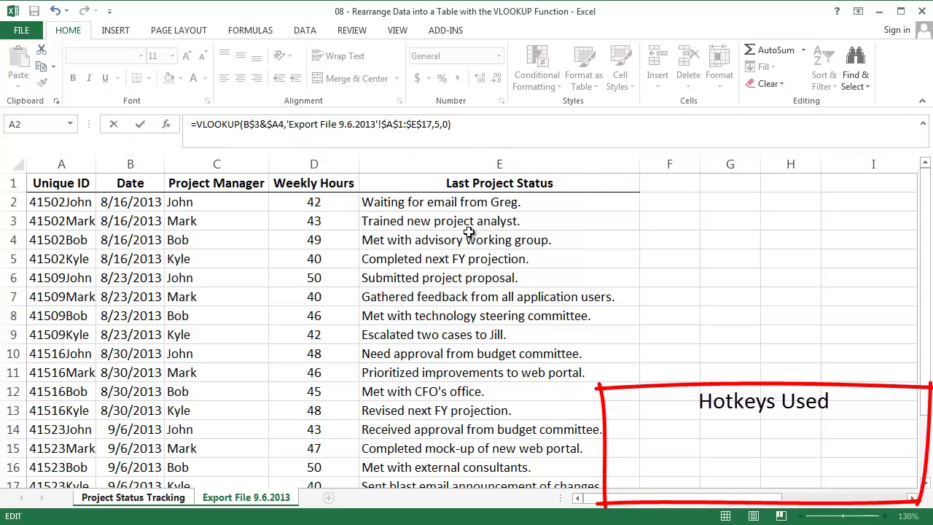
key("Return")
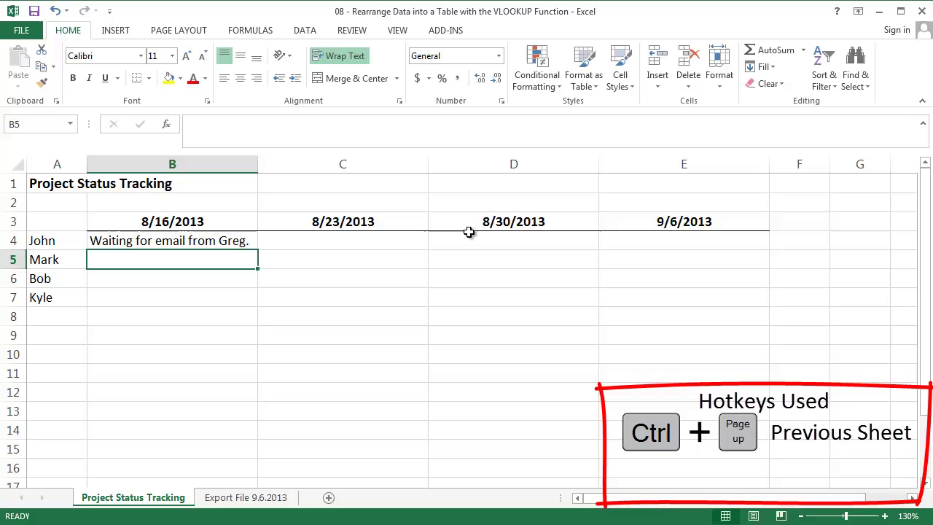
Step: Copy the VLOOKUP formula in B4 across the row through E4
key("Up")
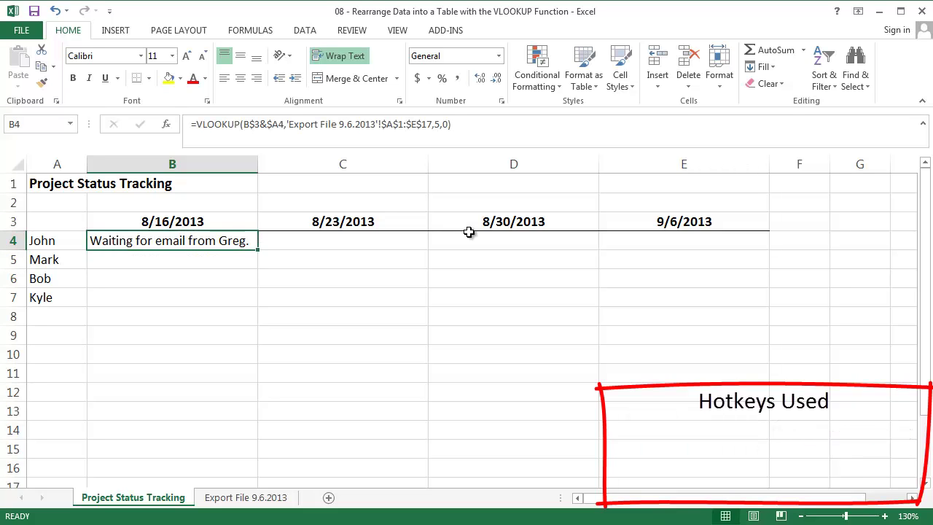
key("shift+Right")
key("shift+Right")
key("shift+Right")
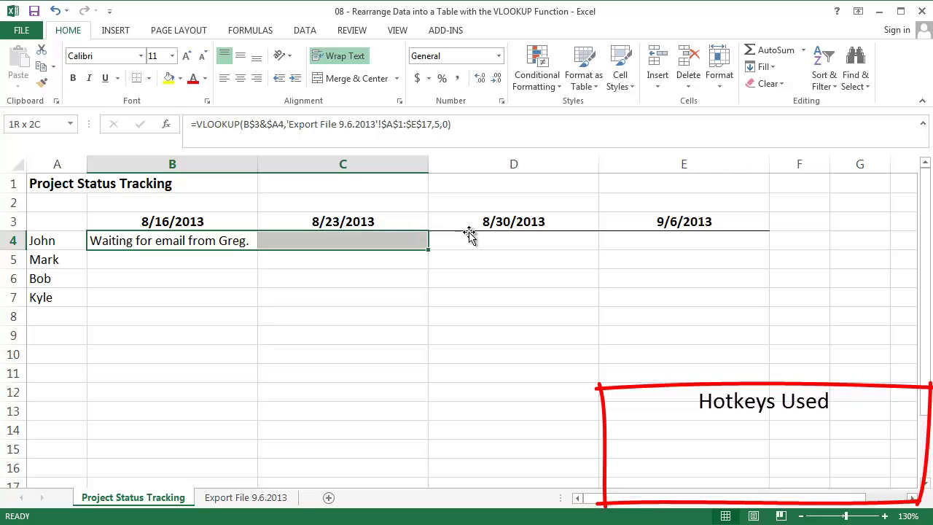
key("ctrl+r")
Step: Copy the row 4 lookup formulas down through row 7 to fill B4:E7
key("shift+Down")
key("shift+Down")
key("shift+Down")
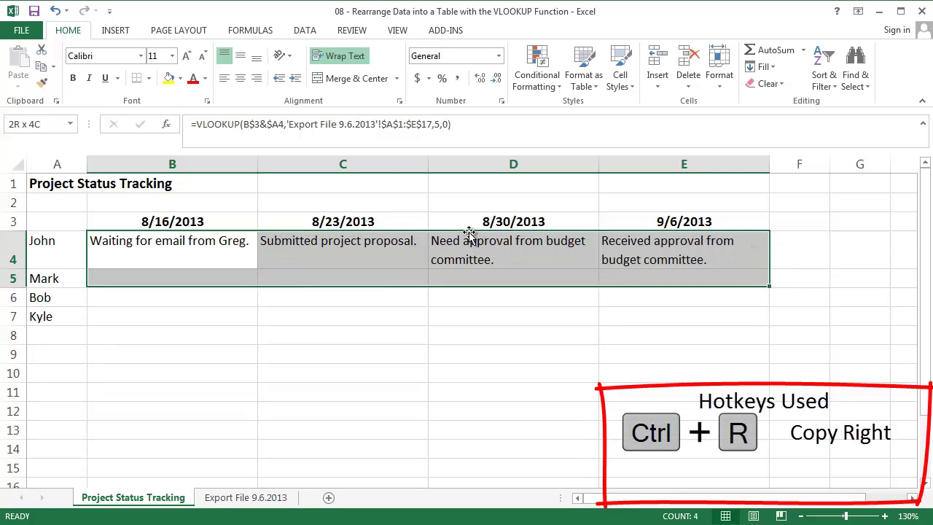
key("ctrl+d")
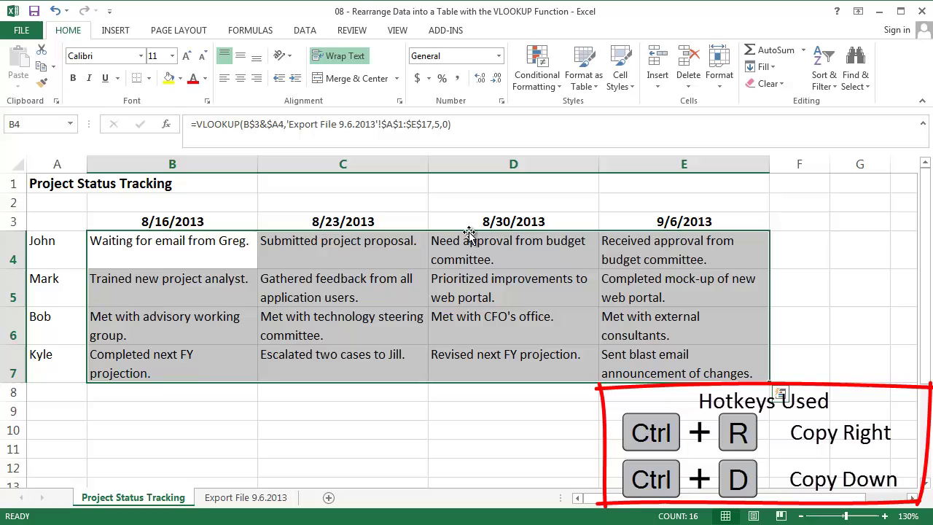